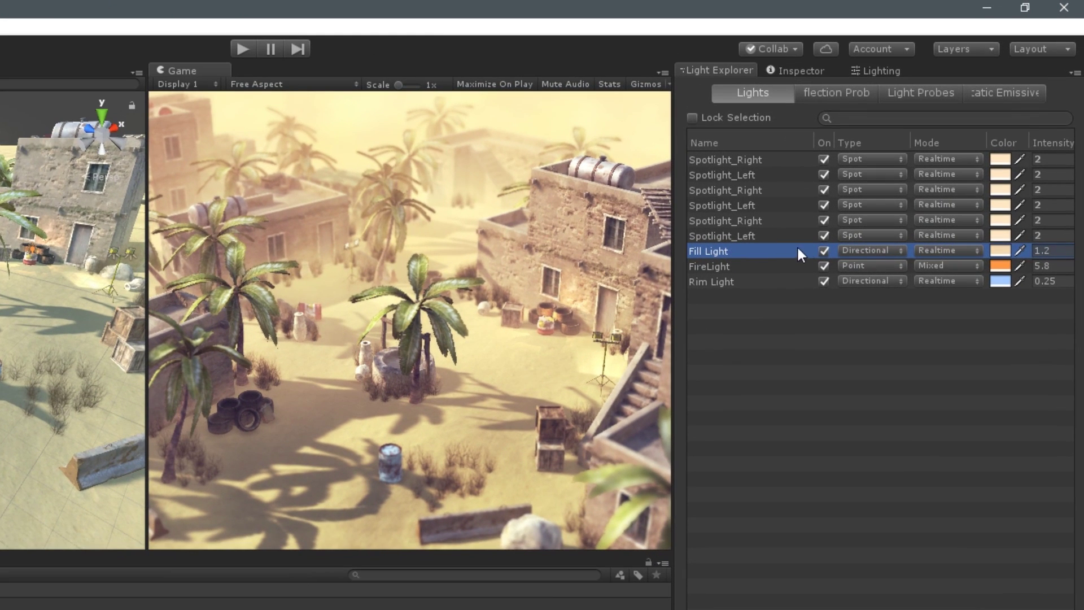
Uncheck the Fill Light's On box in the Light Explorer
{"action": "left_click", "coordinate": [906, 167]}
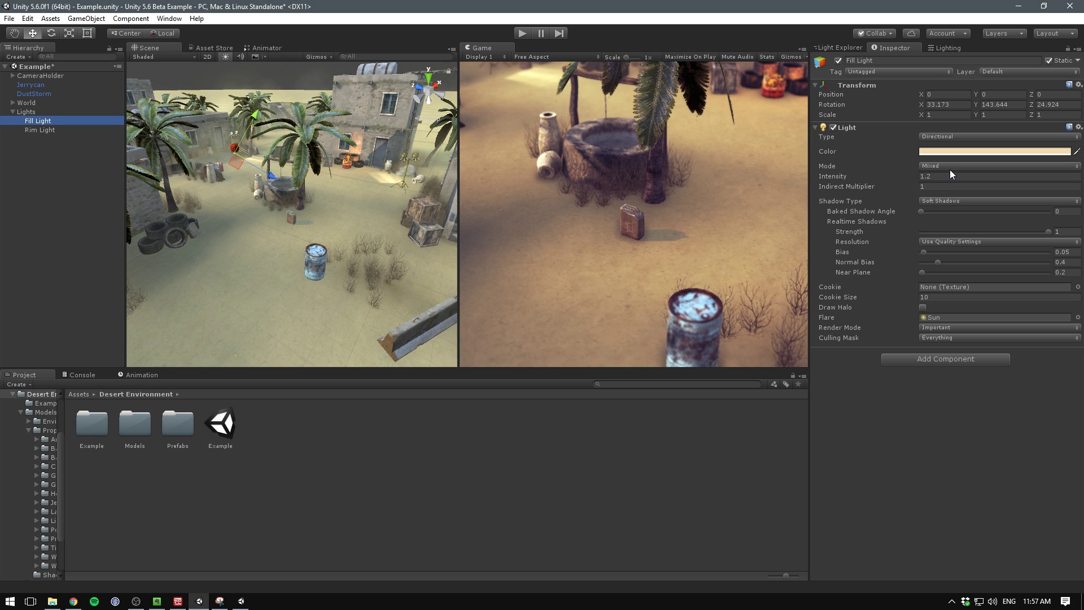
Keep the Fill Light in Mixed mode, then move and rotate the Jerrycan
{"action": "left_click", "coordinate": [950, 168]}
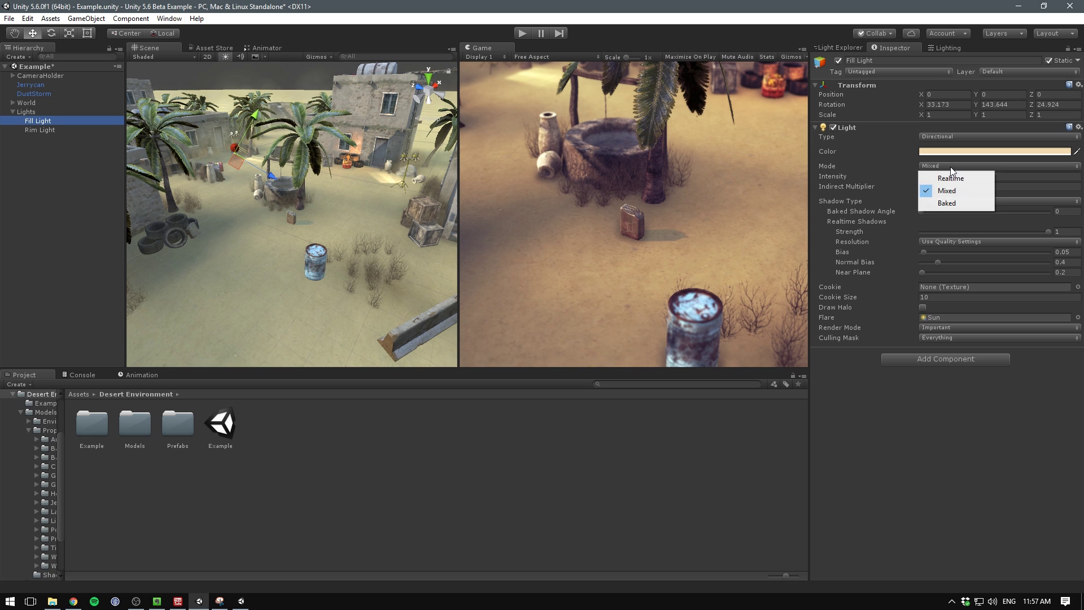
{"action": "left_click", "coordinate": [956, 196]}
{"action": "left_click", "coordinate": [292, 217]}
{"action": "key", "text": "f"}
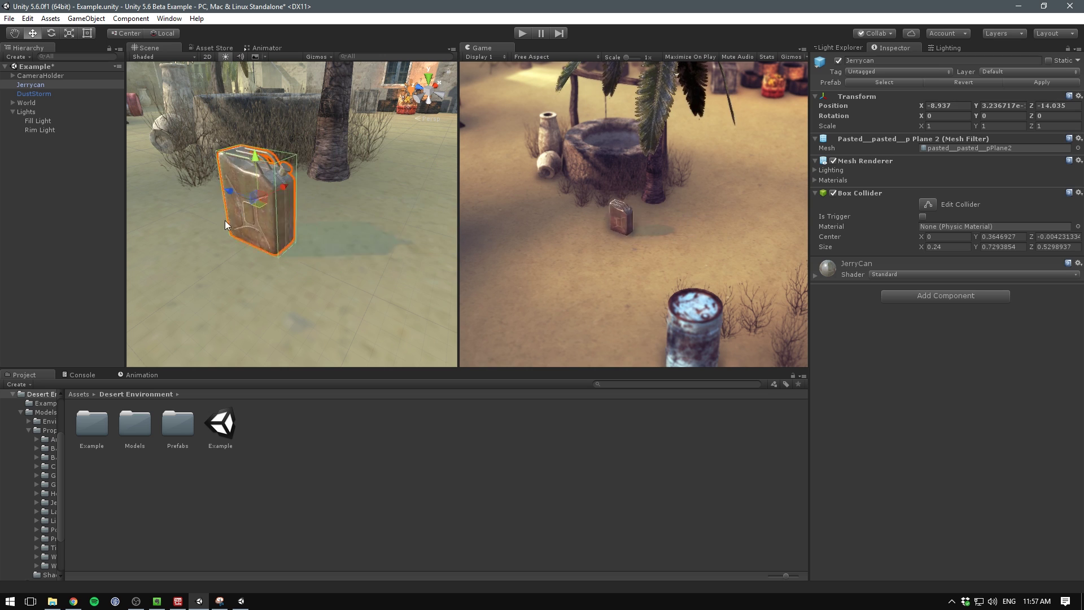
{"action": "left_click_drag", "start_coordinate": [225, 220], "coordinate": [267, 296]}
{"action": "key", "text": "e"}
{"action": "scroll", "coordinate": [306, 239], "scroll_direction": "down", "scroll_amount": 3}
Recolour the stall light from orange to magenta
{"action": "key", "text": "w"}
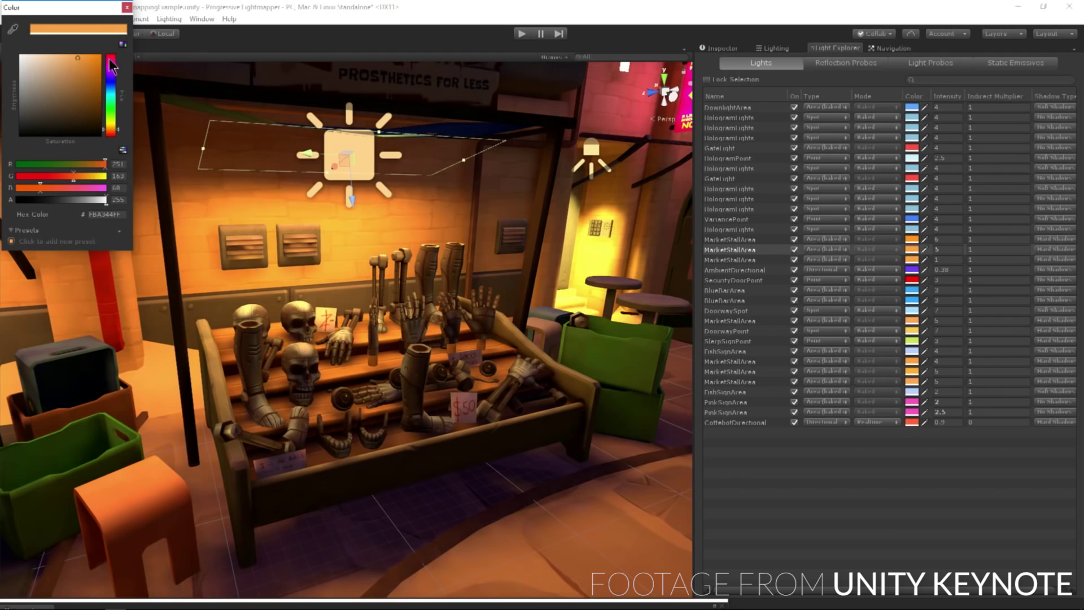
{"action": "left_click_drag", "start_coordinate": [111, 65], "coordinate": [100, 59]}
{"action": "left_click", "coordinate": [127, 7]}
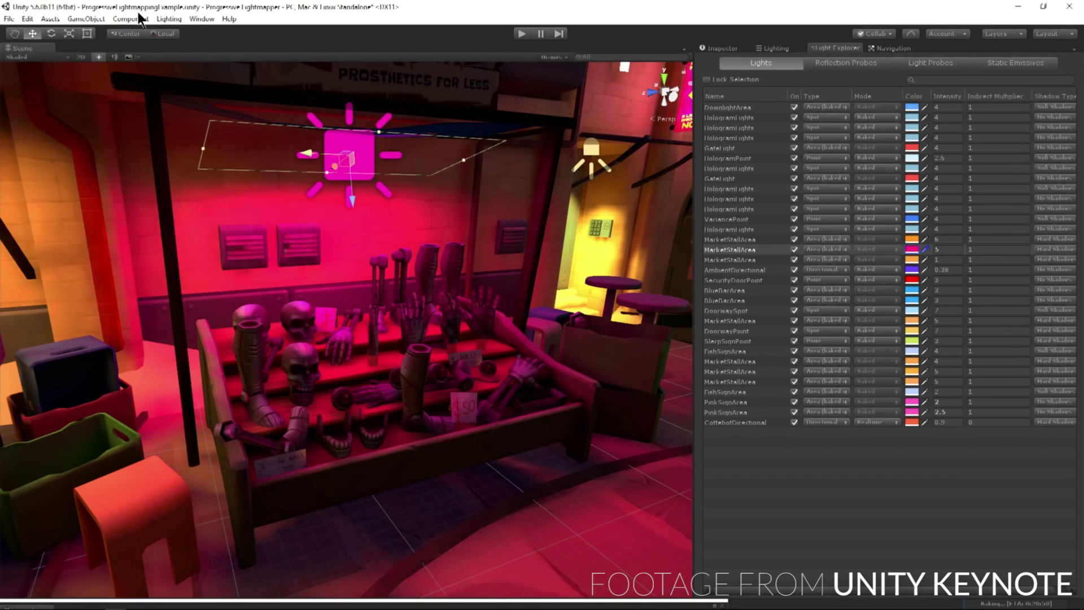
Scroll through the NavMesh example scene to view its walkable area and obstacles
{"action": "scroll", "coordinate": [375, 348], "scroll_direction": "down", "scroll_amount": 8}
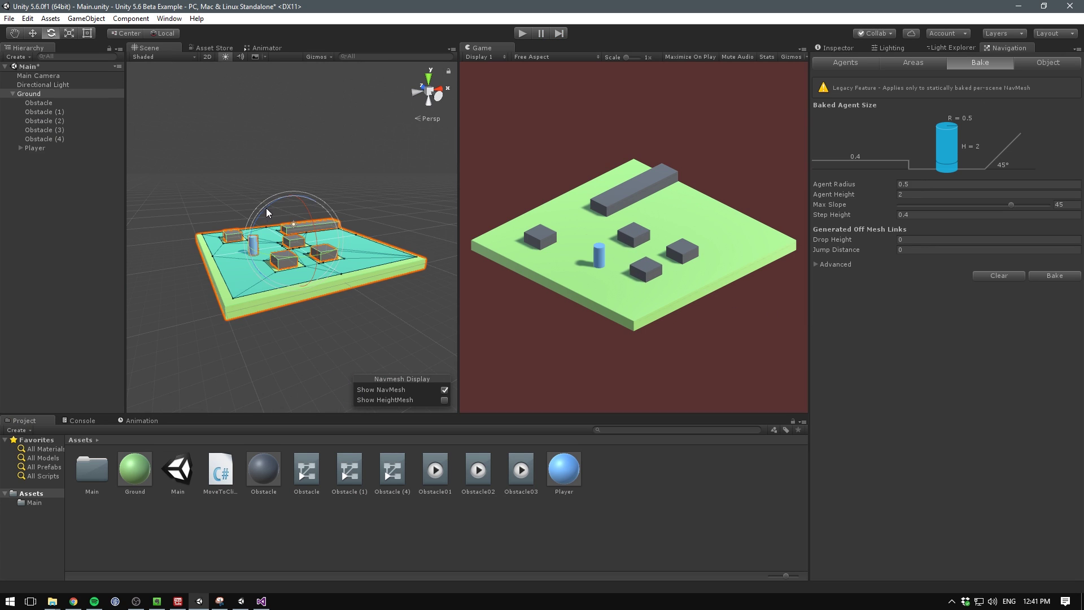
Tilt the Ground, rebake its NavMesh, then send the player cylinder left and up-right
{"action": "left_click_drag", "start_coordinate": [266, 207], "coordinate": [226, 239]}
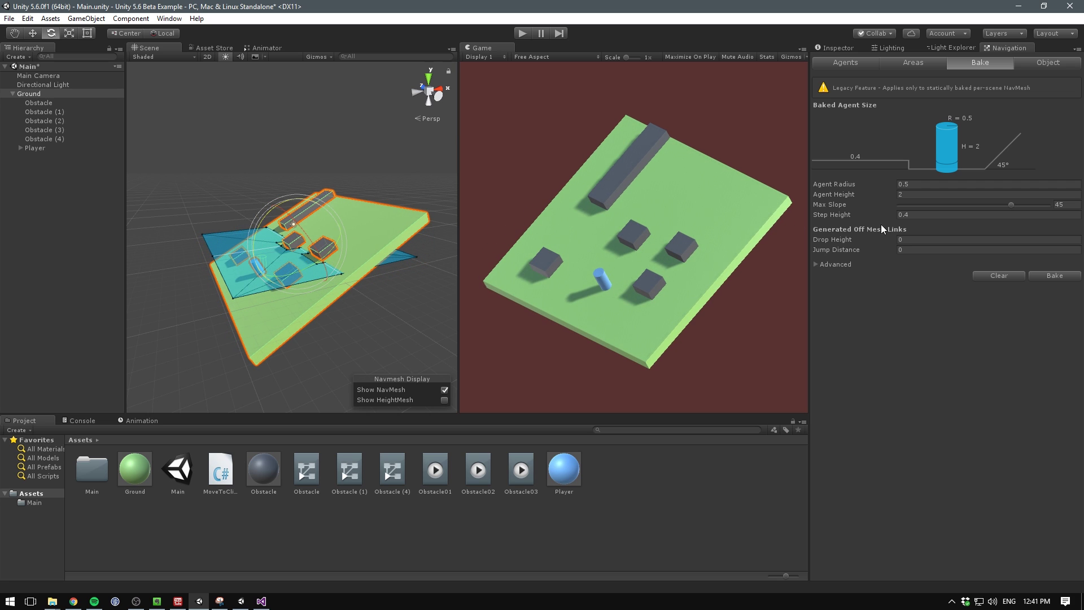
{"action": "left_click", "coordinate": [1054, 277]}
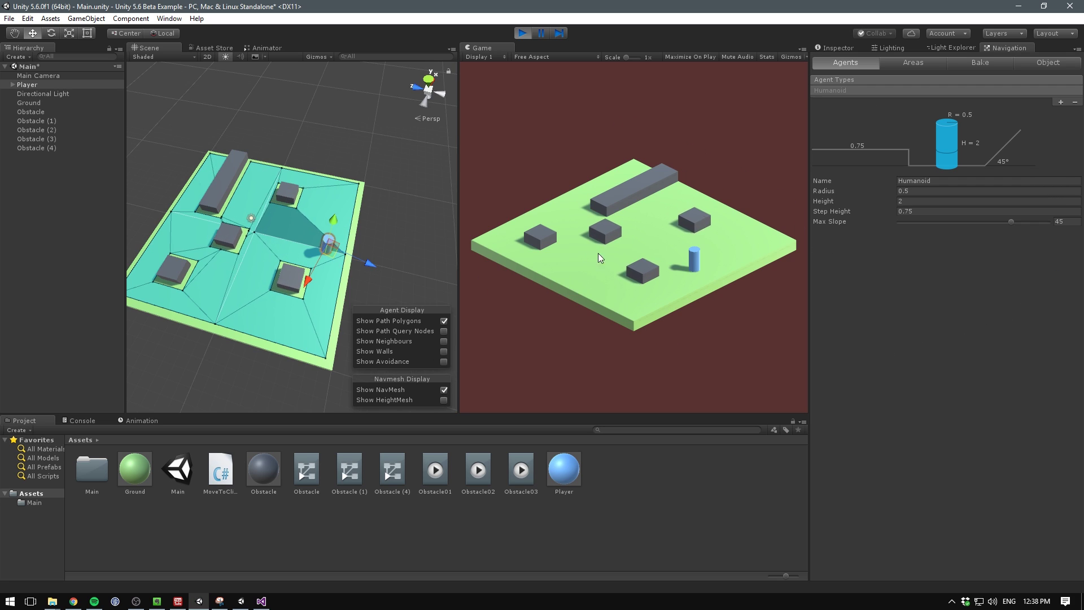
{"action": "left_click", "coordinate": [591, 260]}
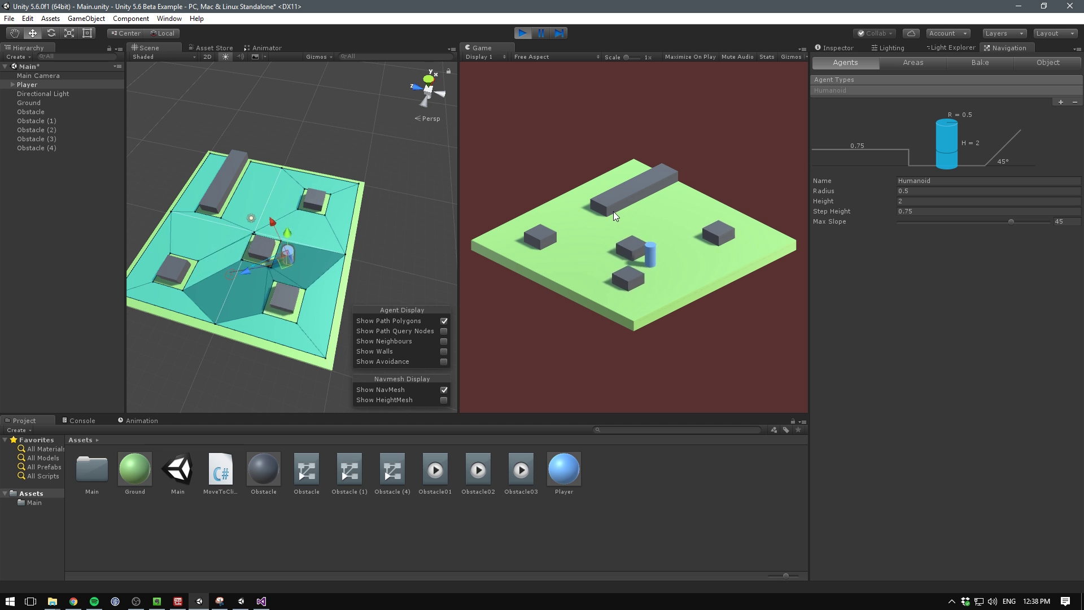
{"action": "left_click", "coordinate": [678, 216]}
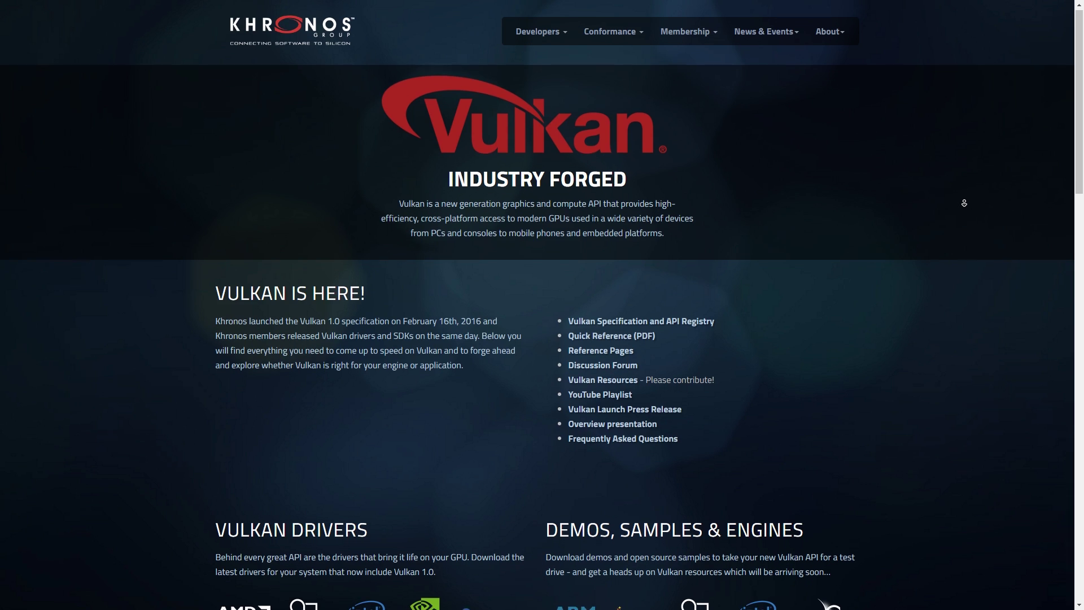
Scroll the Vulkan page to drivers and demos, then show collision geometry and deselect Obstacle
{"action": "scroll", "coordinate": [965, 202], "scroll_direction": "down", "scroll_amount": 2}
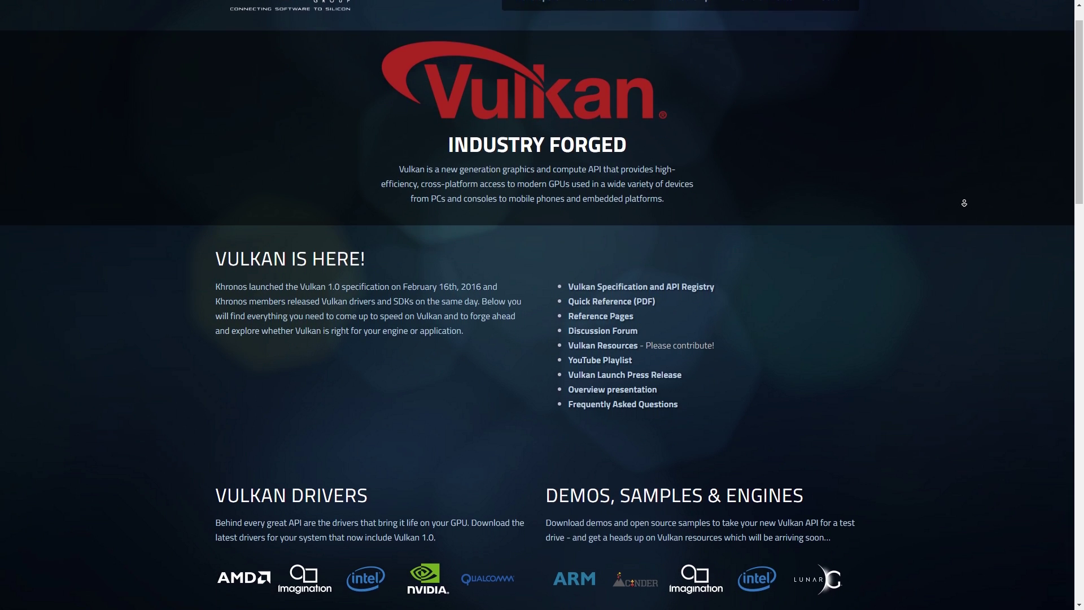
{"action": "scroll", "coordinate": [965, 203], "scroll_direction": "down", "scroll_amount": 2}
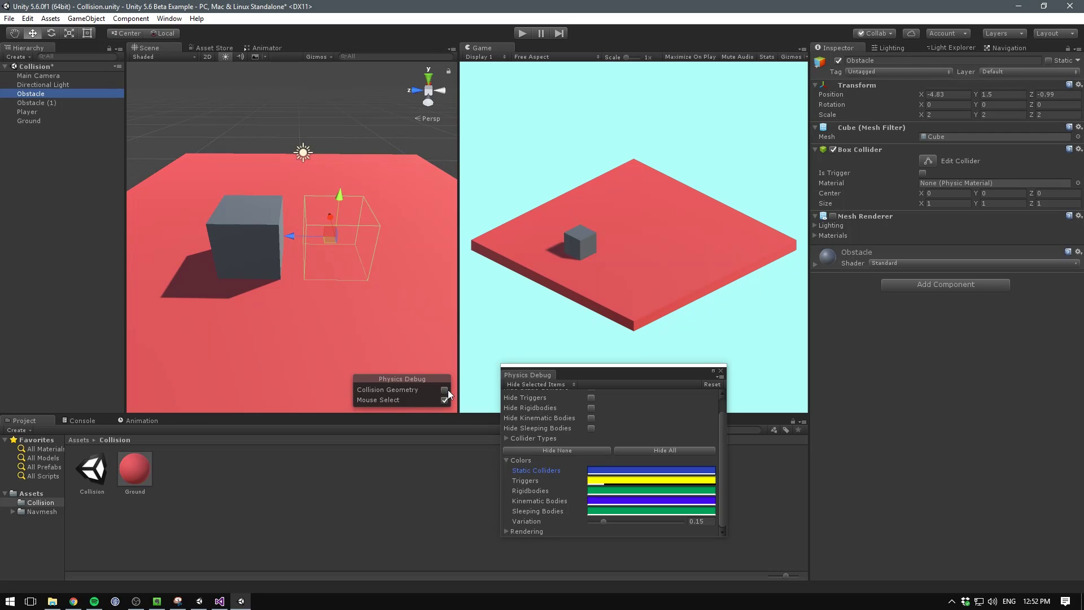
{"action": "left_click", "coordinate": [445, 390]}
{"action": "left_click", "coordinate": [38, 235]}
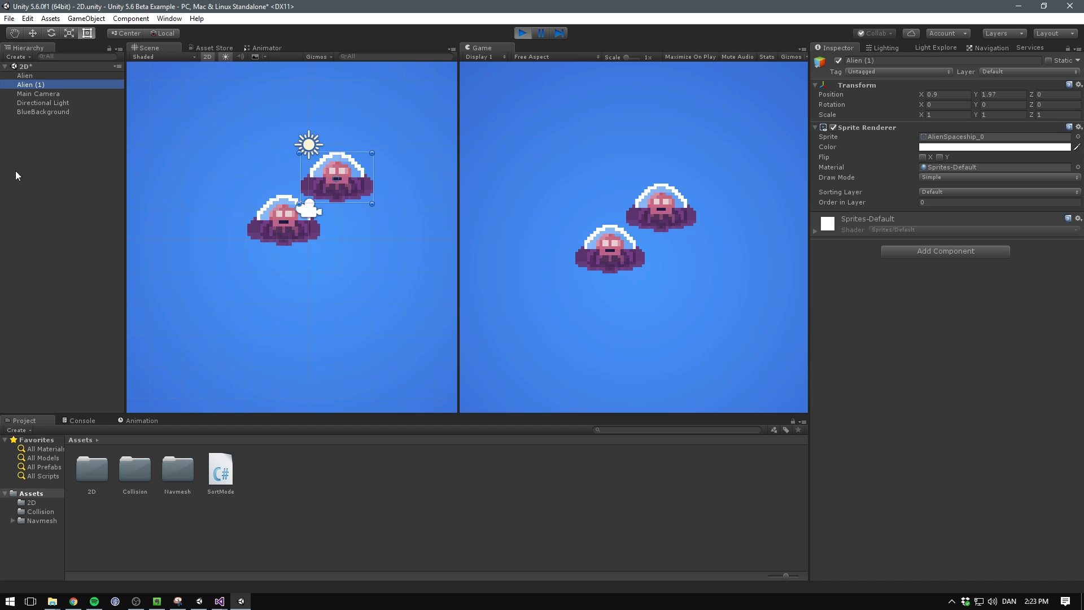
Drag Alien (1) down-left until it partly overlaps the first alien
{"action": "left_click_drag", "start_coordinate": [356, 169], "coordinate": [328, 247]}
{"action": "left_click", "coordinate": [38, 94]}
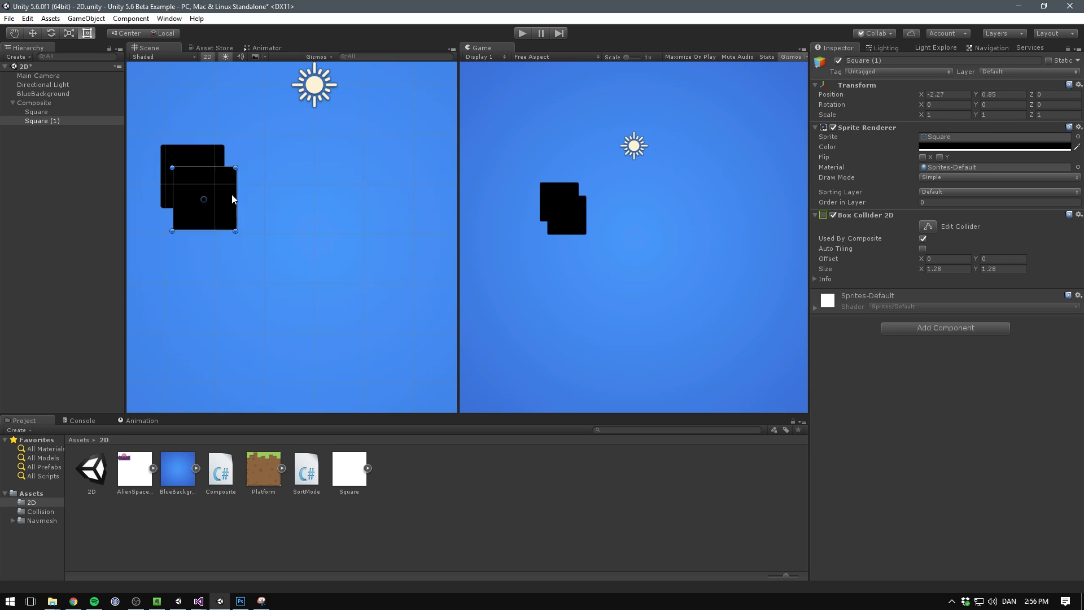
Move Square (2) and add two resized duplicates to extend the composite shape
{"action": "left_click_drag", "start_coordinate": [218, 191], "coordinate": [239, 221]}
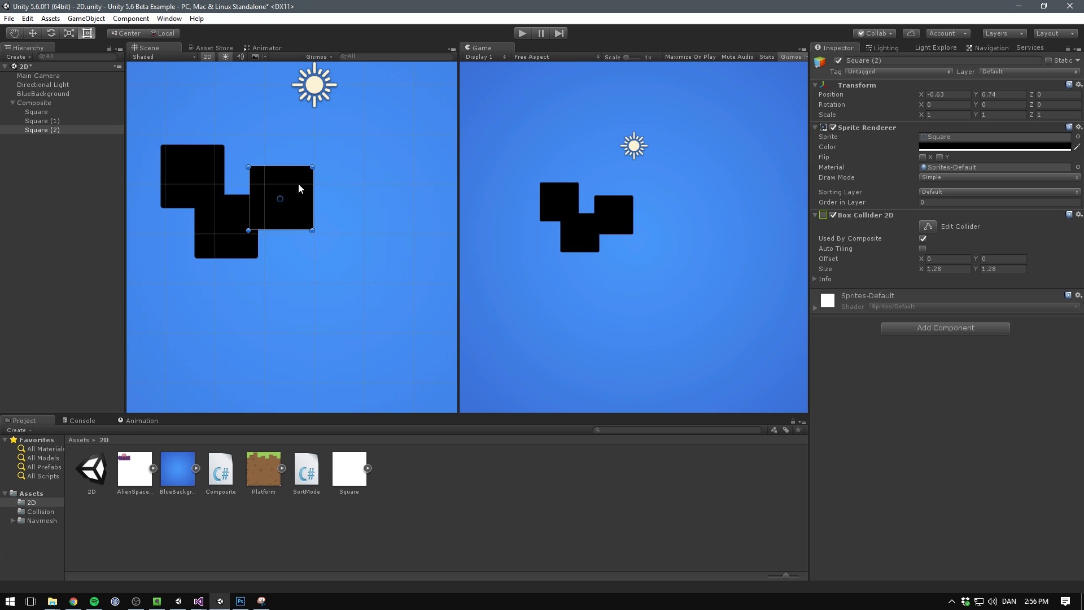
{"action": "key", "text": "ctrl+d"}
{"action": "left_click_drag", "start_coordinate": [310, 184], "coordinate": [390, 337]}
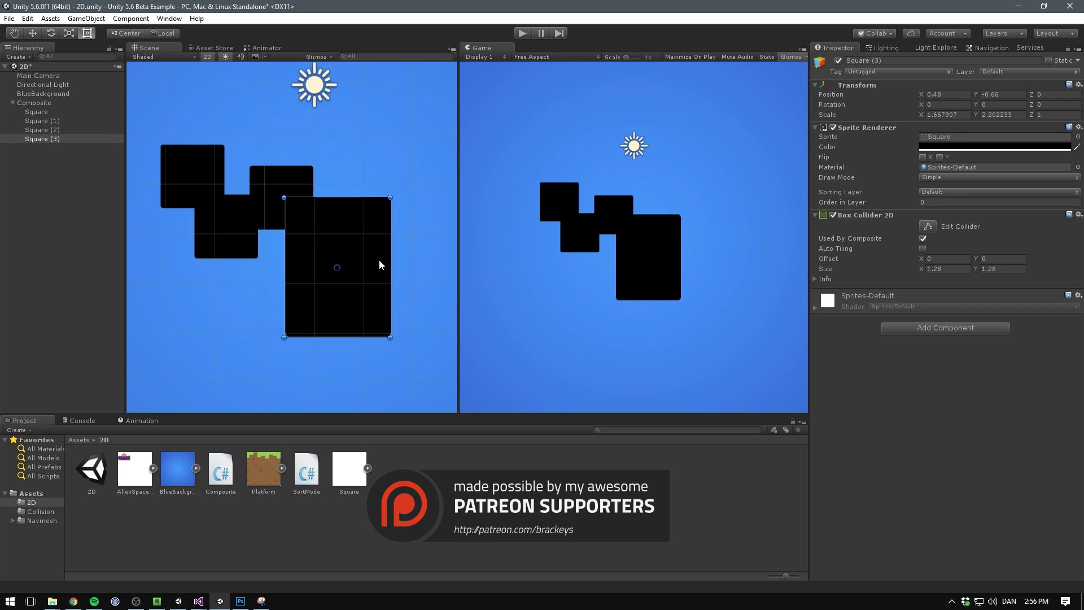
{"action": "key", "text": "ctrl+d"}
{"action": "left_click_drag", "start_coordinate": [380, 265], "coordinate": [411, 189]}
Select Composite and set the Platform sprite's left border to 11
{"action": "left_click", "coordinate": [30, 222]}
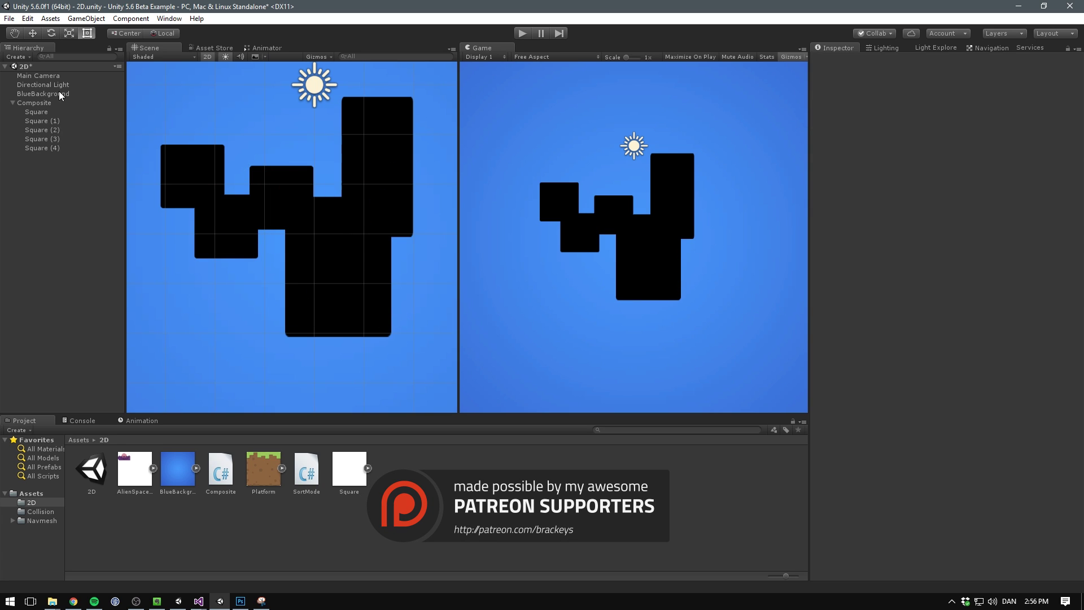
{"action": "left_click", "coordinate": [62, 103]}
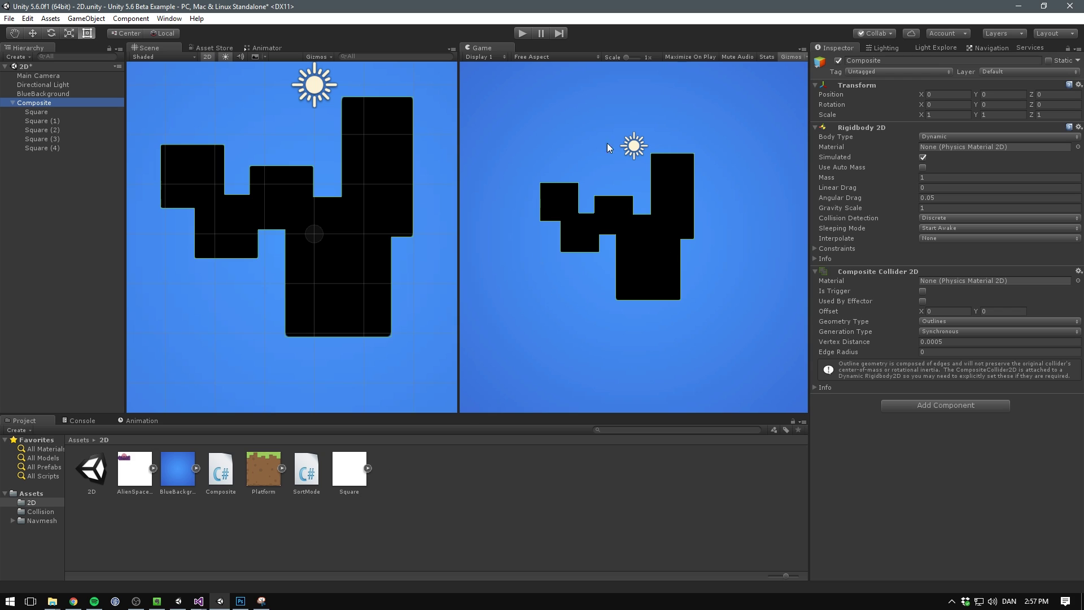
{"action": "left_click_drag", "start_coordinate": [439, 279], "coordinate": [449, 279]}
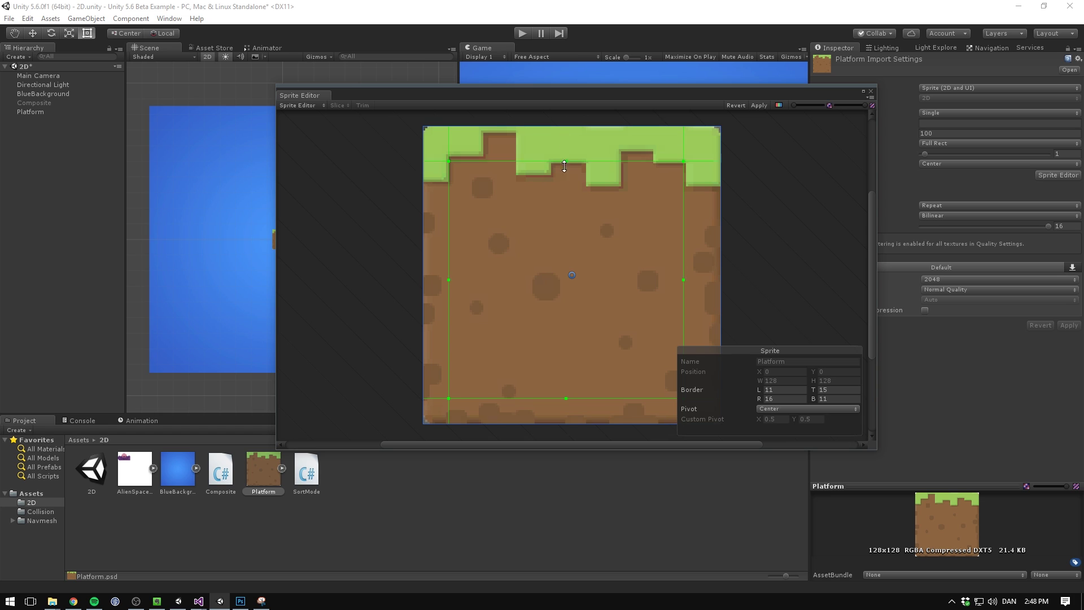
Apply the Platform sprite borders, then enlarge the tiled platform and move it up-left
{"action": "left_click", "coordinate": [763, 105]}
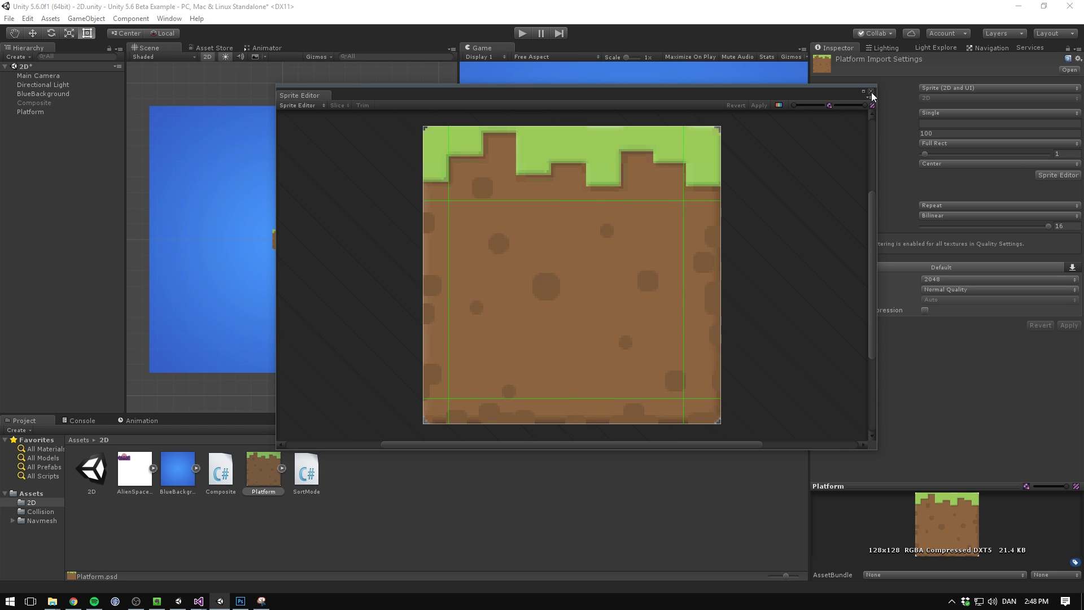
{"action": "left_click", "coordinate": [871, 91]}
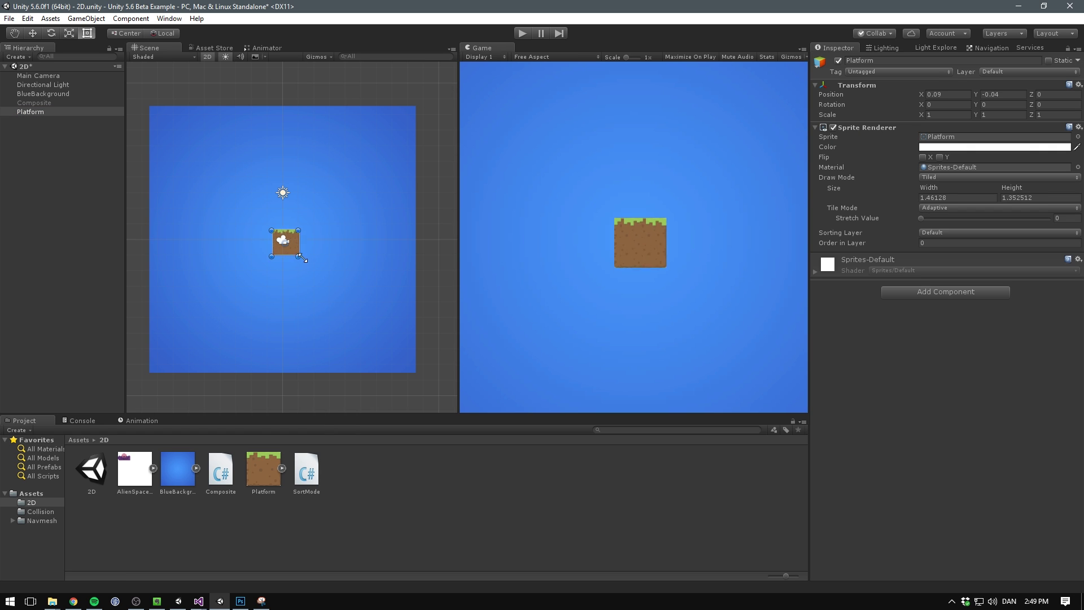
{"action": "left_click_drag", "start_coordinate": [302, 259], "coordinate": [324, 272]}
{"action": "left_click_drag", "start_coordinate": [322, 262], "coordinate": [281, 240]}
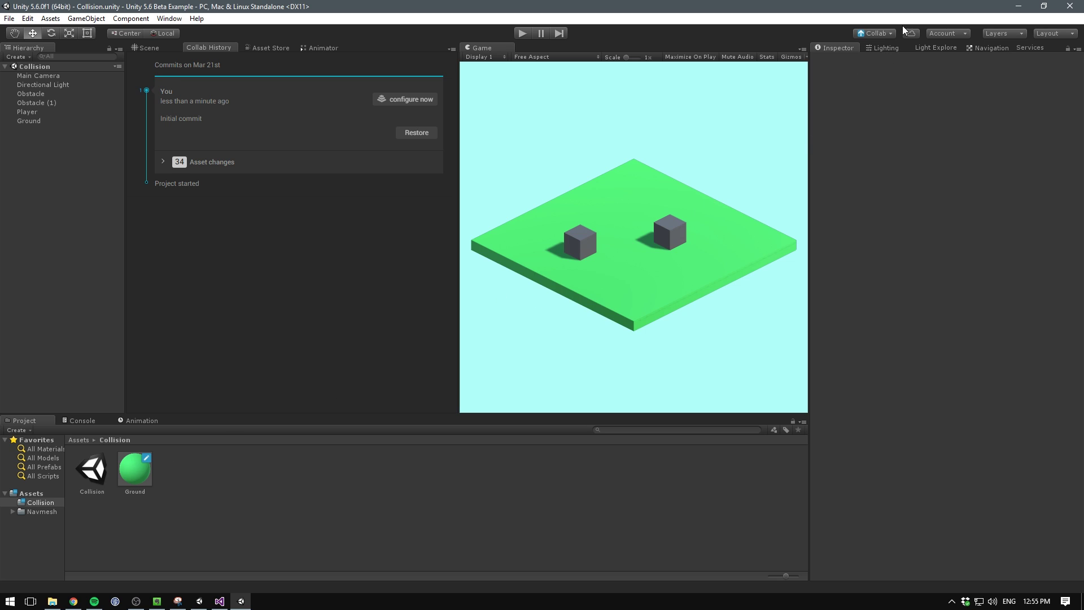
Publish the Ground.mat change to Collab as 'Make green' and expand its changed assets
{"action": "left_click", "coordinate": [880, 33]}
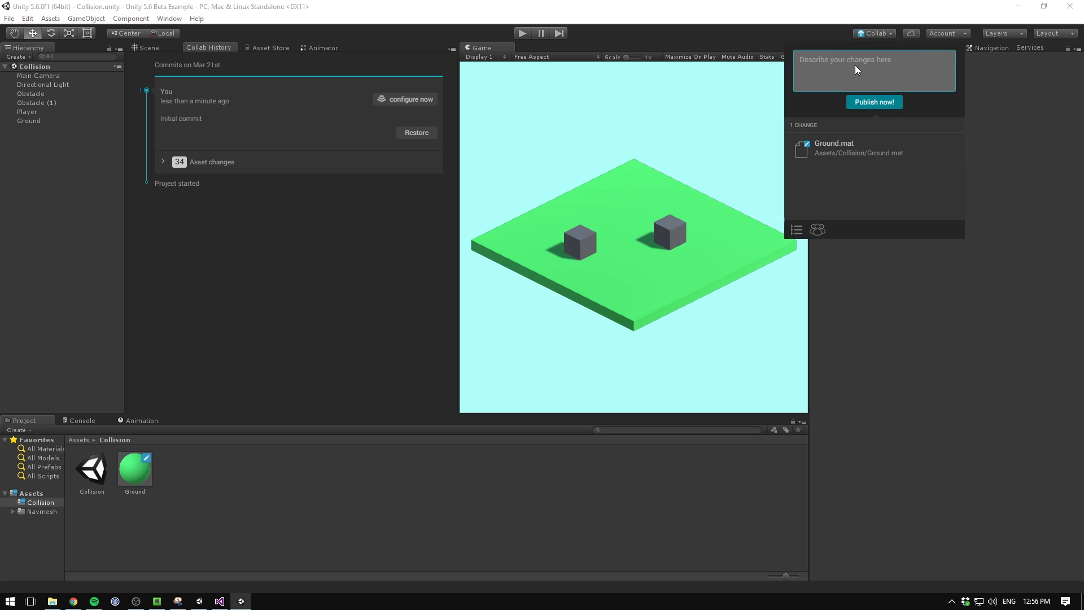
{"action": "type", "text": "Make green"}
{"action": "left_click", "coordinate": [883, 102]}
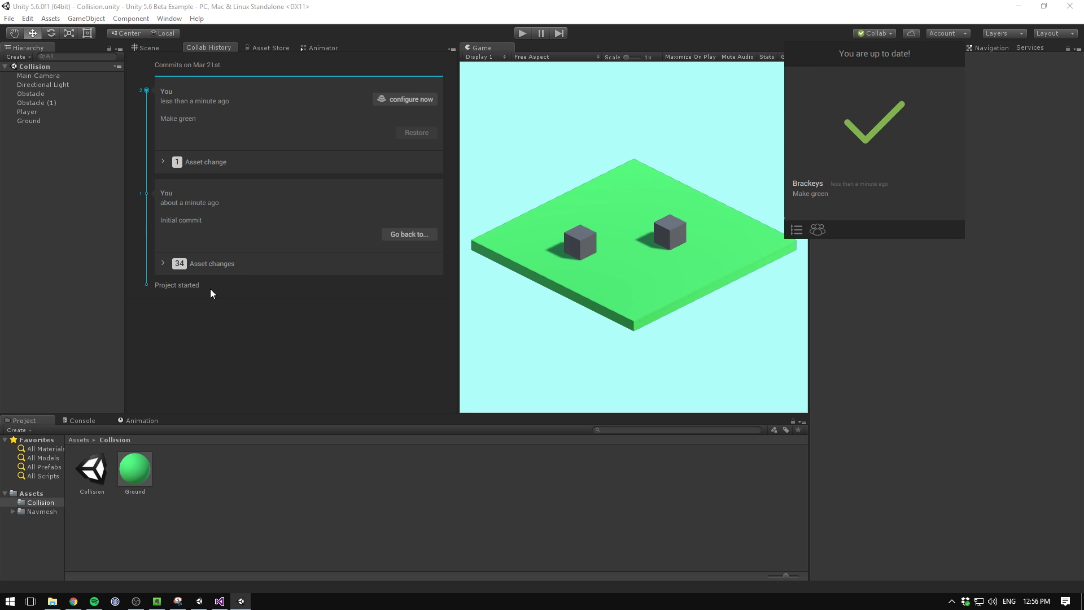
{"action": "left_click", "coordinate": [209, 162]}
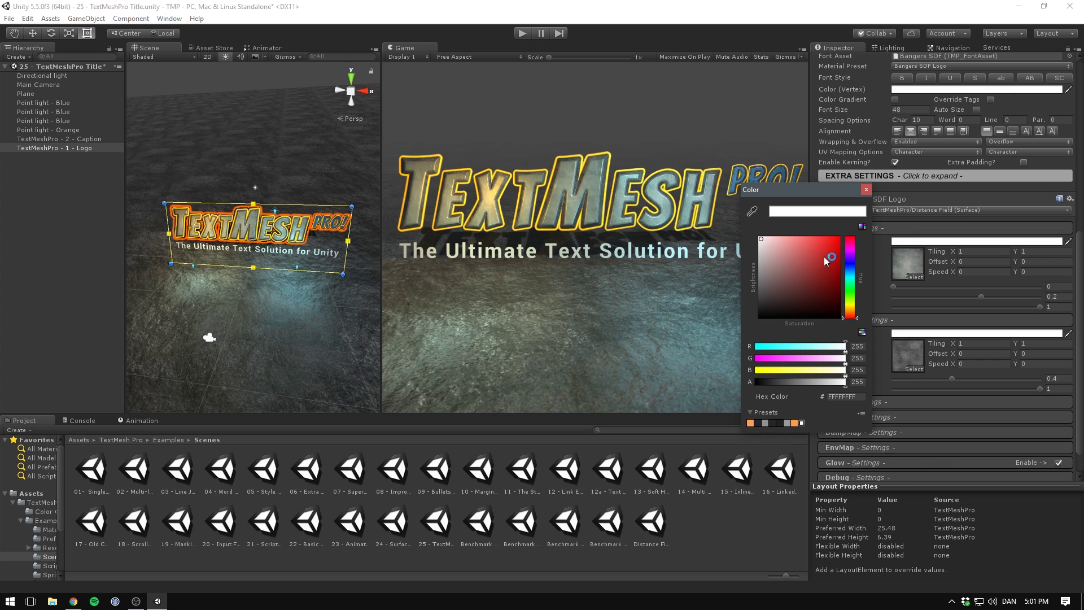
Set the TextMesh Pro face colour to red (F24444) and the outline to dark slate 3E545A
{"action": "left_click_drag", "start_coordinate": [824, 256], "coordinate": [834, 236]}
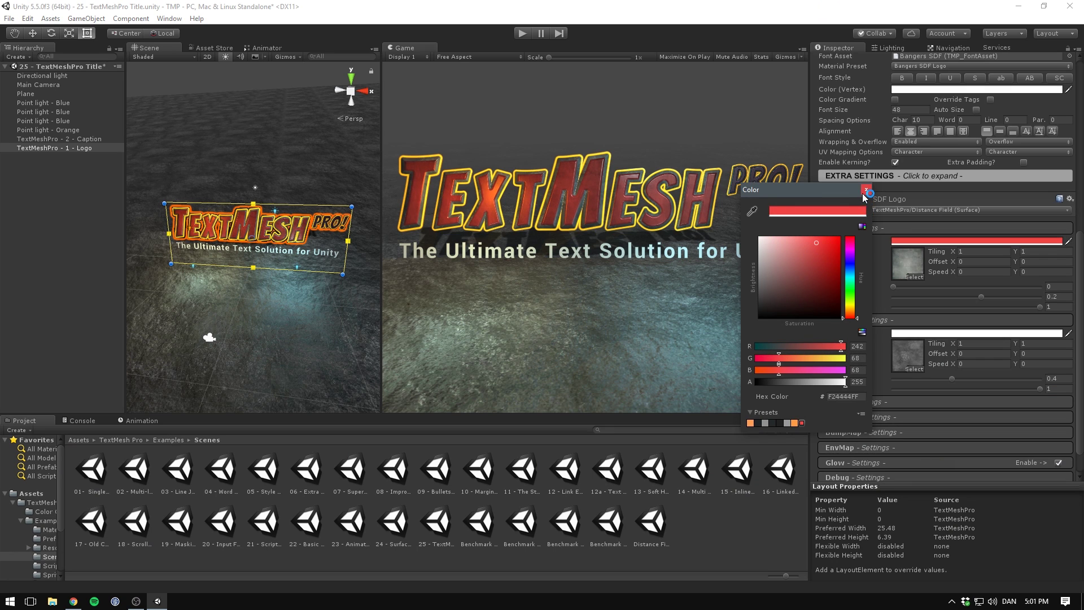
{"action": "left_click", "coordinate": [867, 190]}
{"action": "left_click", "coordinate": [918, 334]}
{"action": "left_click", "coordinate": [850, 275]}
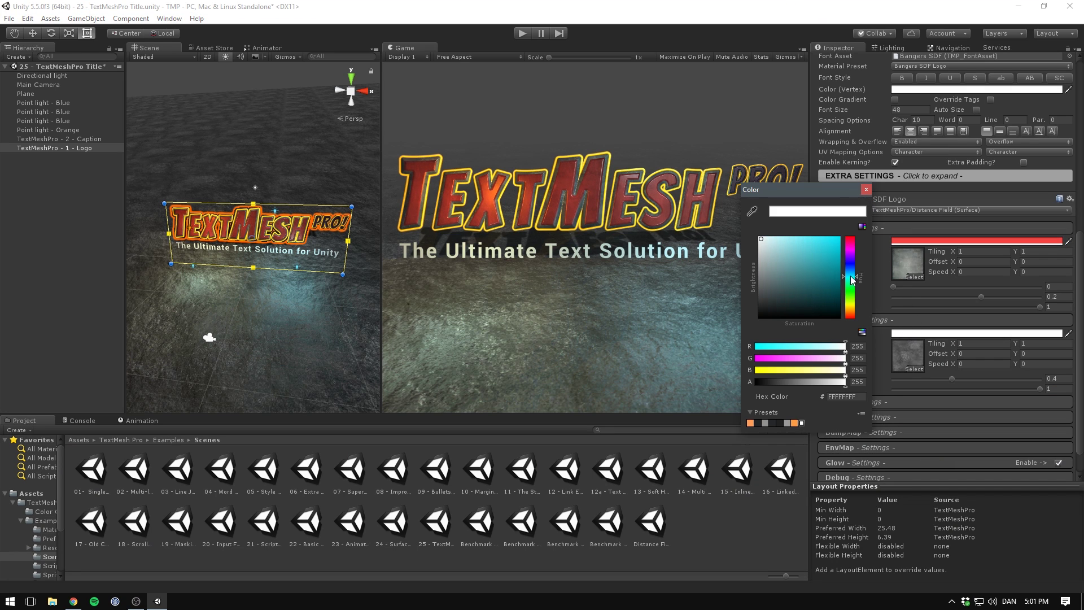
{"action": "left_click", "coordinate": [823, 254]}
{"action": "left_click_drag", "start_coordinate": [805, 270], "coordinate": [792, 289]}
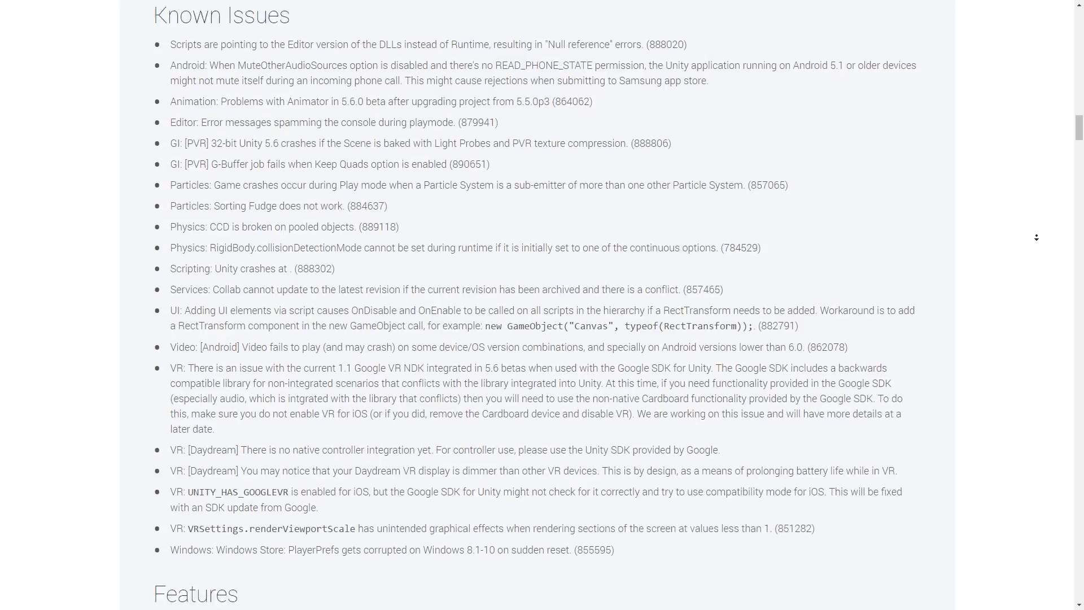
Scroll the Unity 5.6 release notes down past the Features list to the Changes section
{"action": "scroll", "coordinate": [1036, 245], "scroll_direction": "down", "scroll_amount": 6}
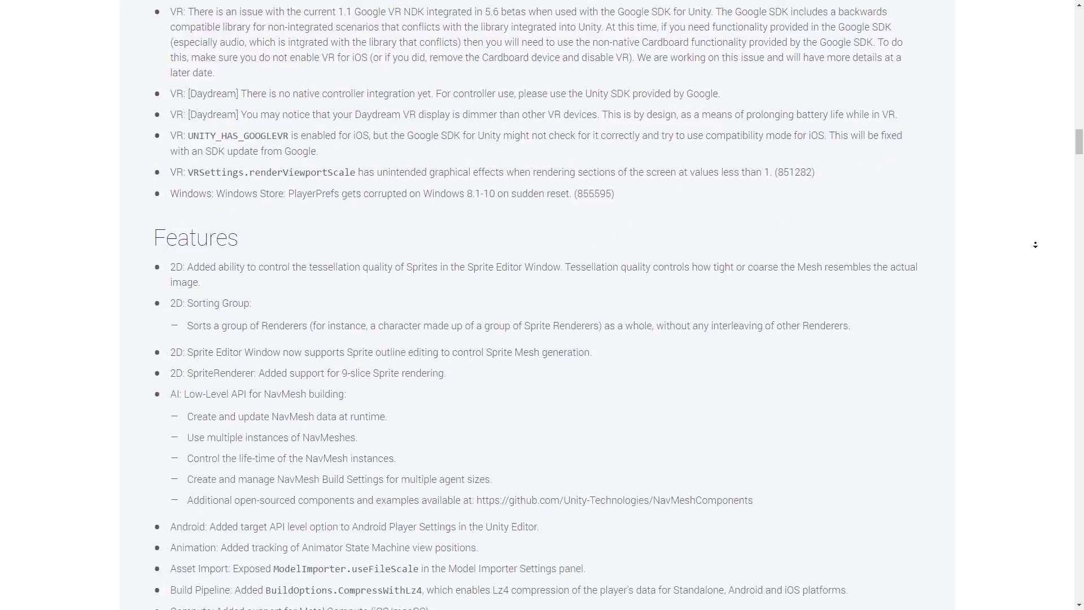
{"action": "scroll", "coordinate": [1035, 244], "scroll_direction": "down", "scroll_amount": 20}
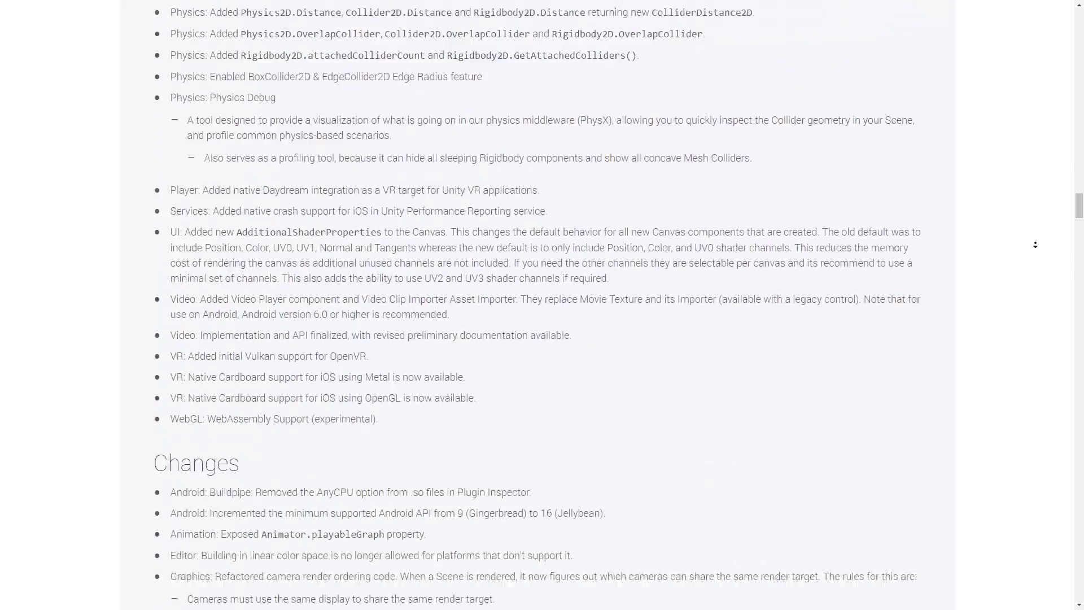
{"action": "scroll", "coordinate": [1036, 245], "scroll_direction": "down", "scroll_amount": 20}
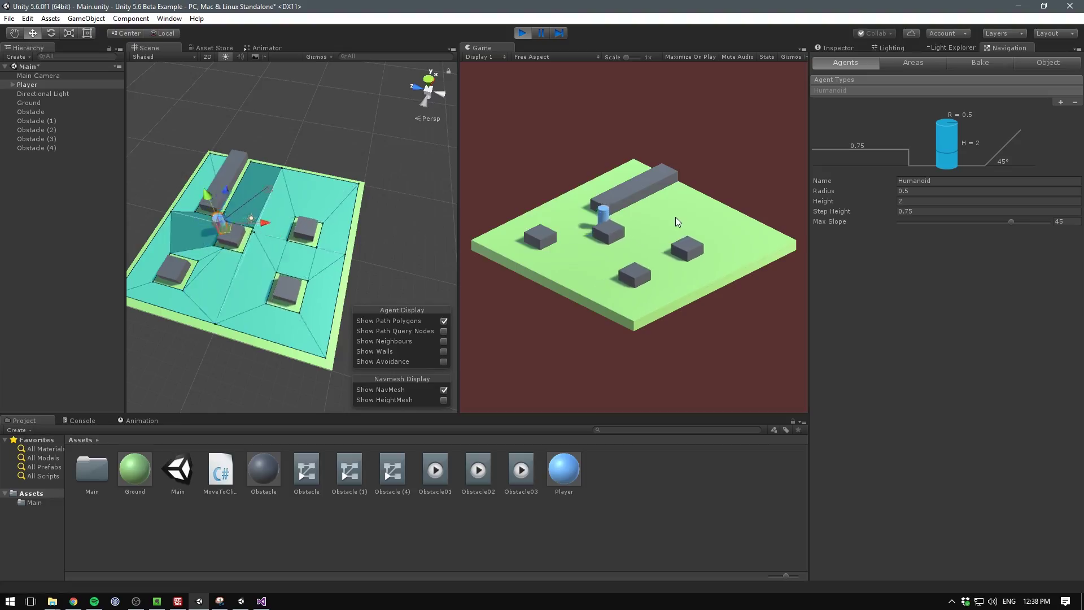
During Play mode, send the player capsule walking to a clicked point on the NavMesh ground
{"action": "left_click", "coordinate": [675, 217]}
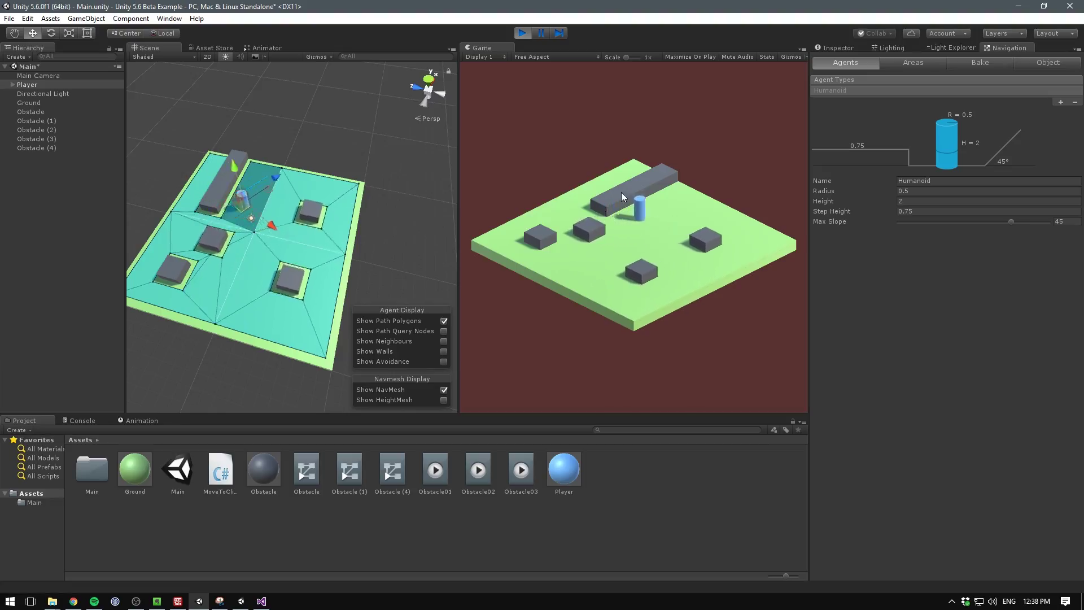